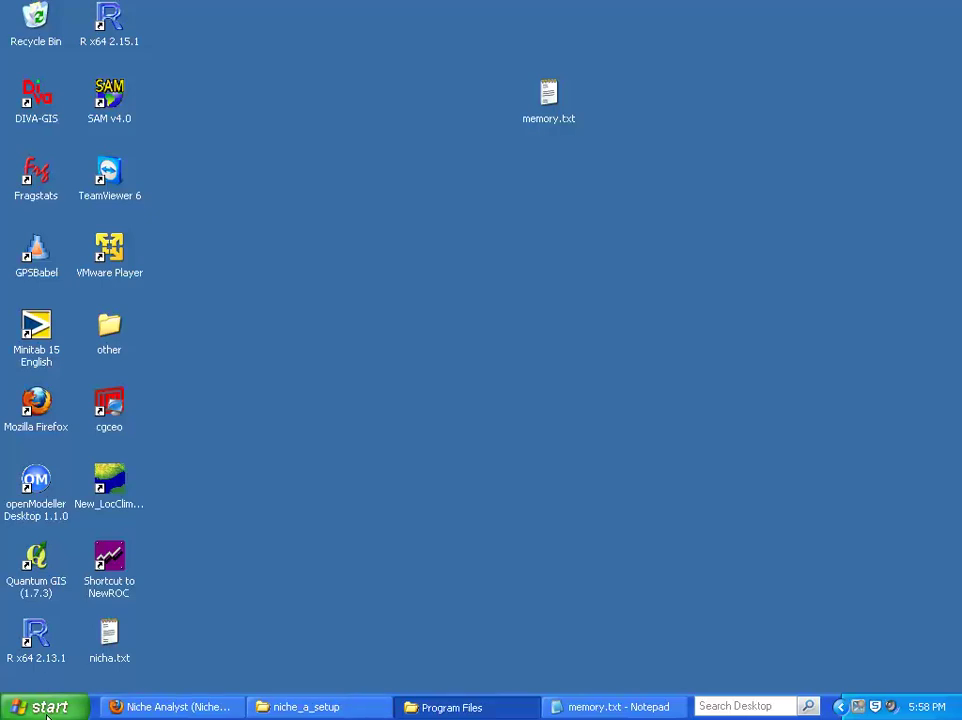
- Check the installed Java version by running Java -version in a command prompt, and close the prompt
{"action": "left_click", "coordinate": [47, 710]}
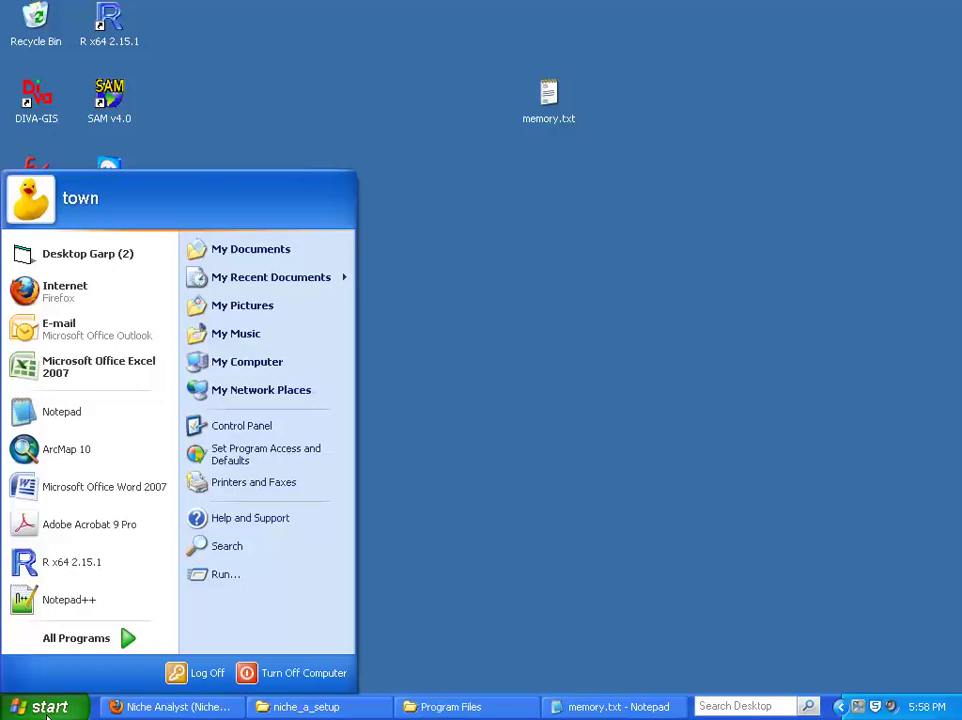
{"action": "left_click", "coordinate": [248, 581]}
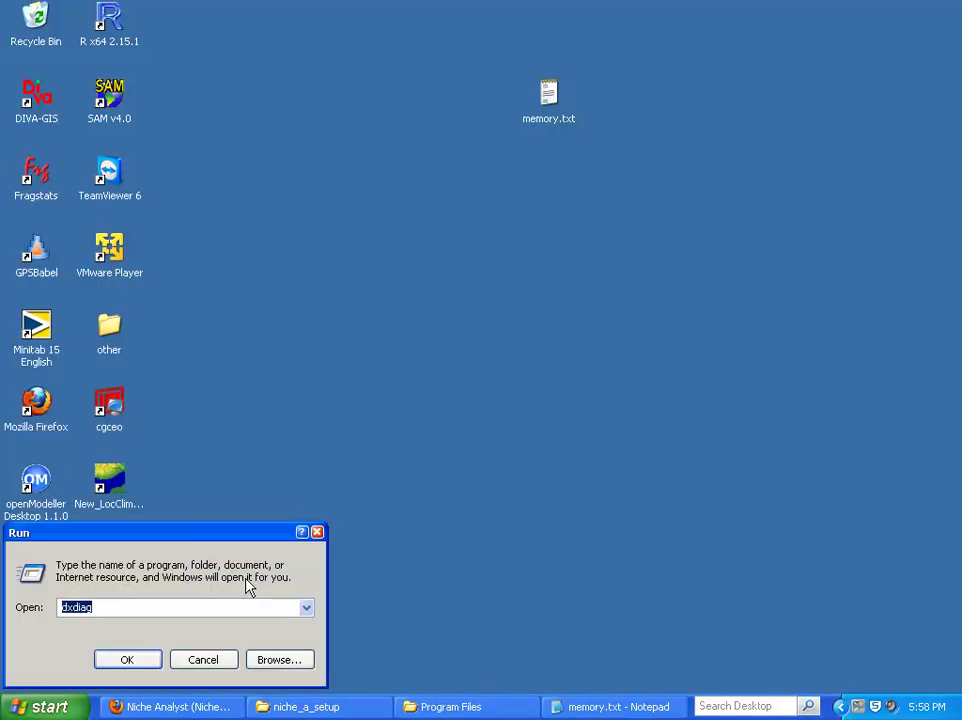
{"action": "type", "text": "cmd"}
{"action": "key", "text": "Return"}
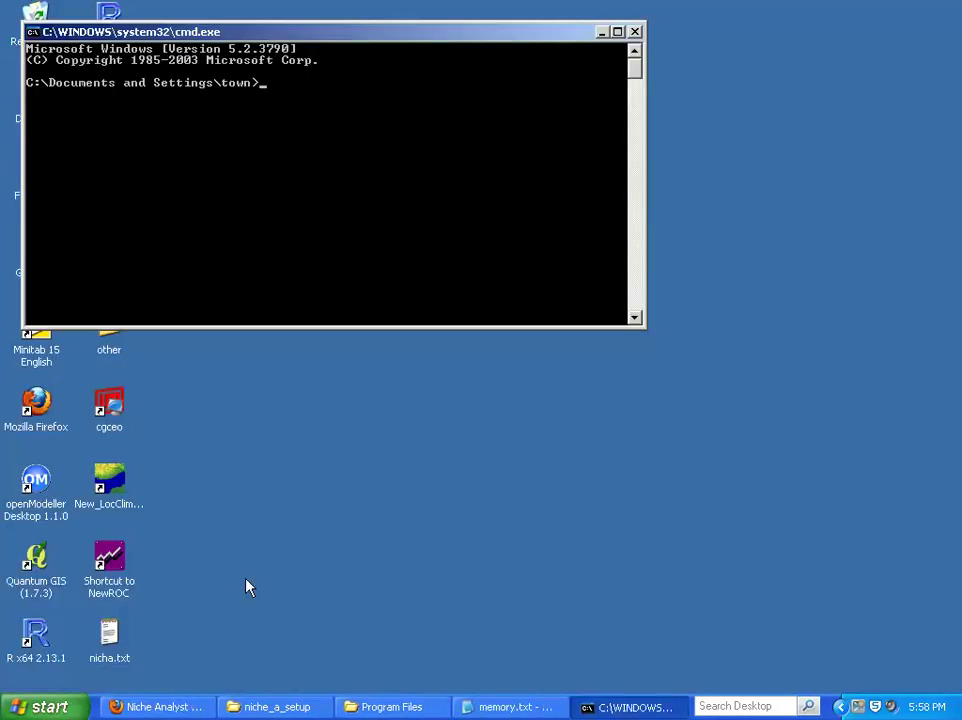
{"action": "type", "text": "c"}
{"action": "type", "text": "Java -version"}
{"action": "key", "text": "Return"}
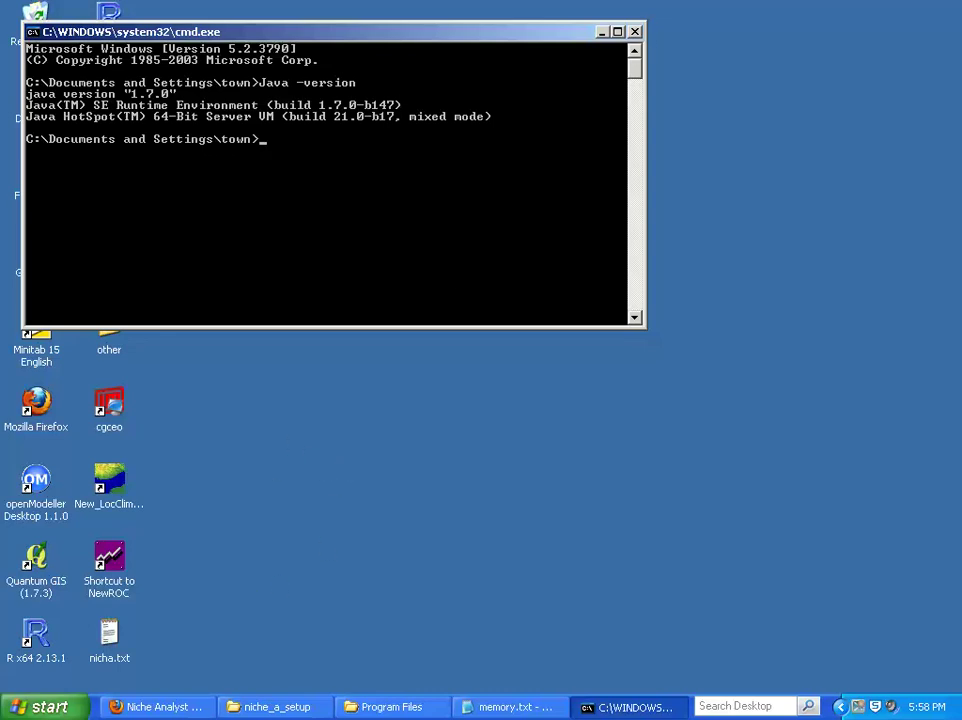
{"action": "left_click", "coordinate": [634, 32]}
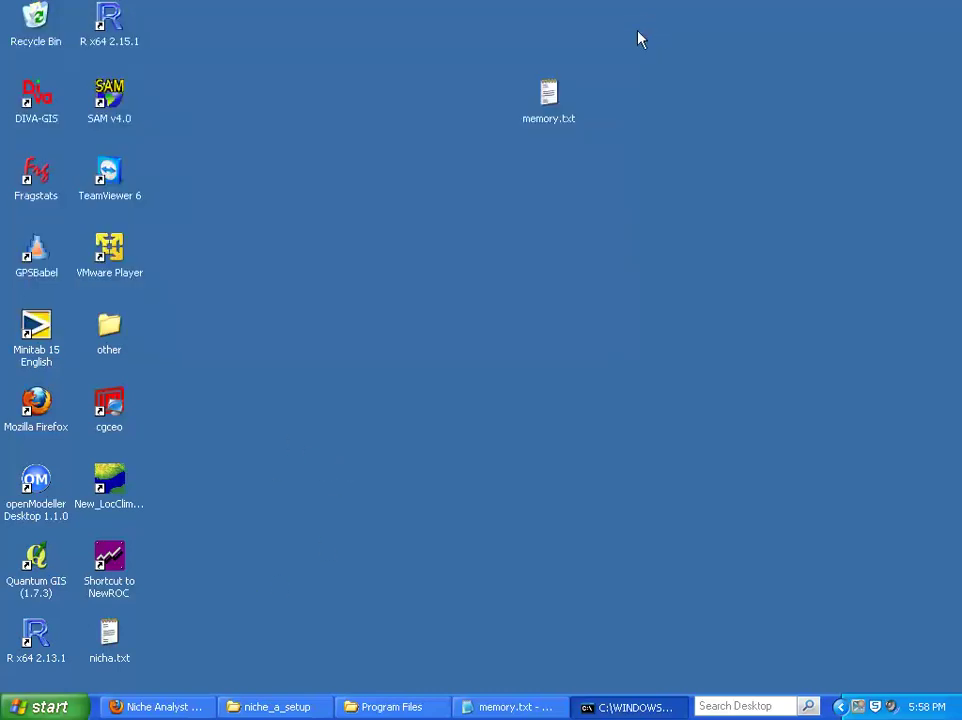
- View the NicheA package download page, and install Niche Analyst 1.1 beta from setup64.exe in niche_a_setup with the default options
{"action": "left_click", "coordinate": [178, 707]}
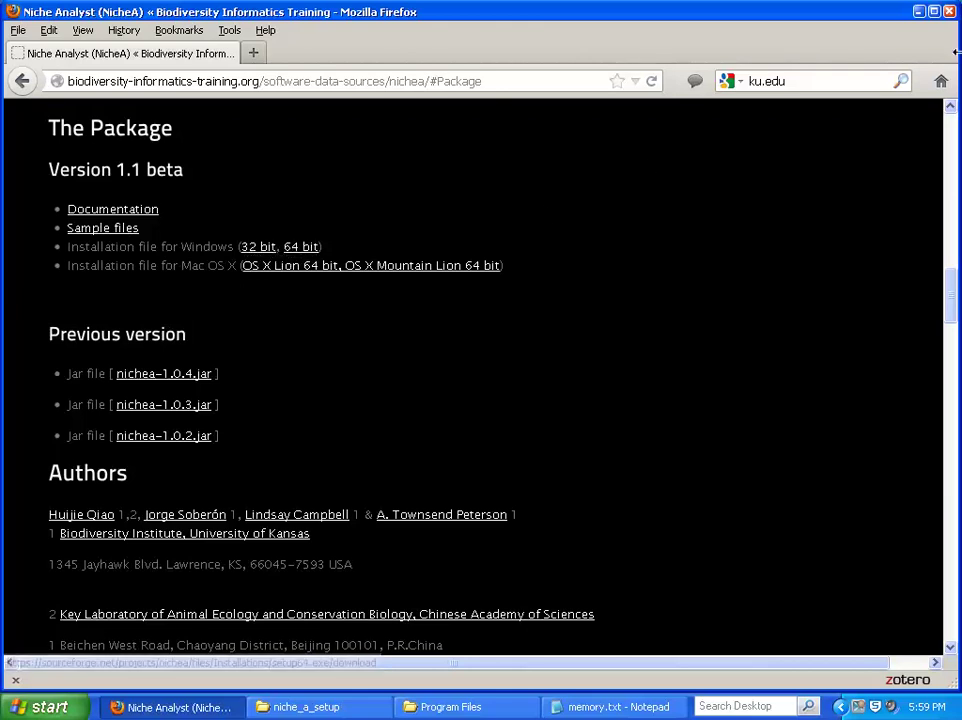
{"action": "left_click", "coordinate": [919, 11]}
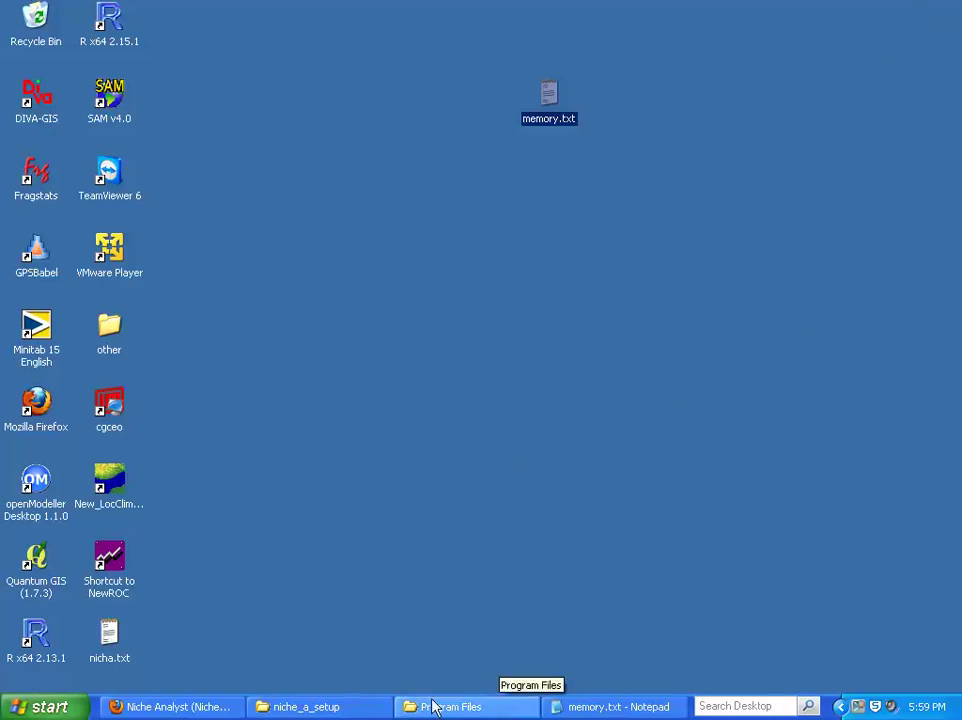
{"action": "left_click", "coordinate": [329, 711]}
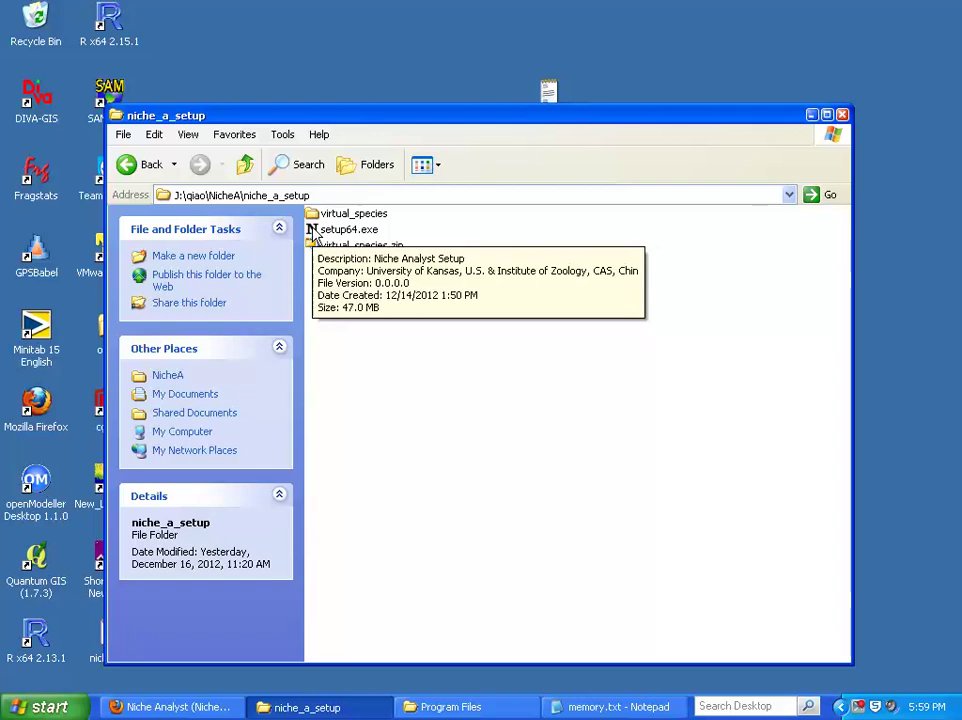
{"action": "double_click", "coordinate": [313, 230]}
{"action": "left_click", "coordinate": [536, 366]}
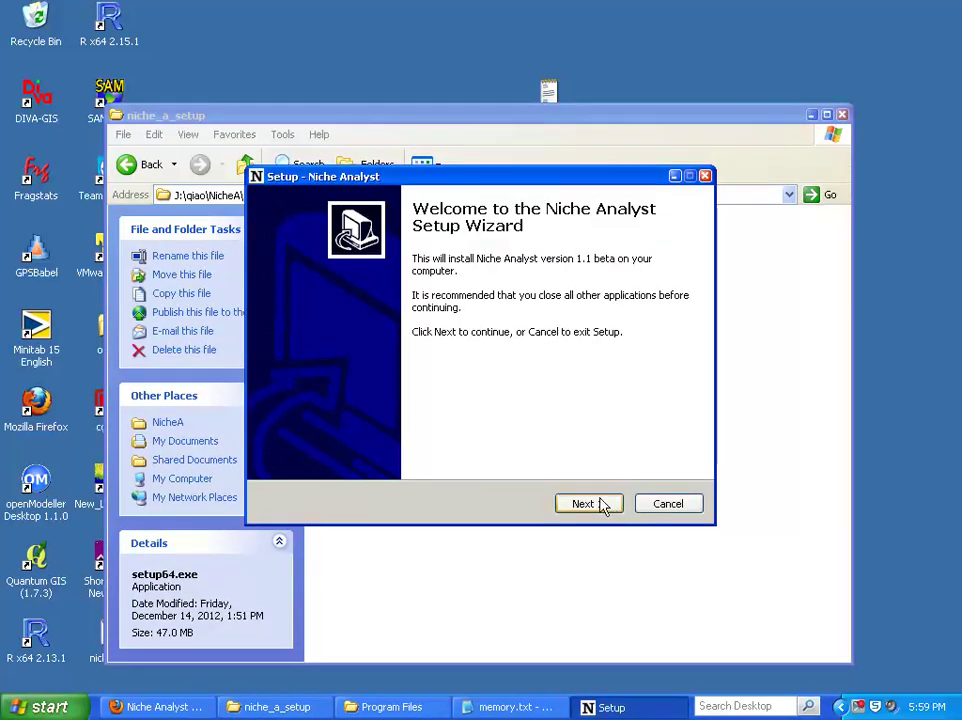
{"action": "left_click", "coordinate": [602, 505]}
{"action": "left_click", "coordinate": [604, 508]}
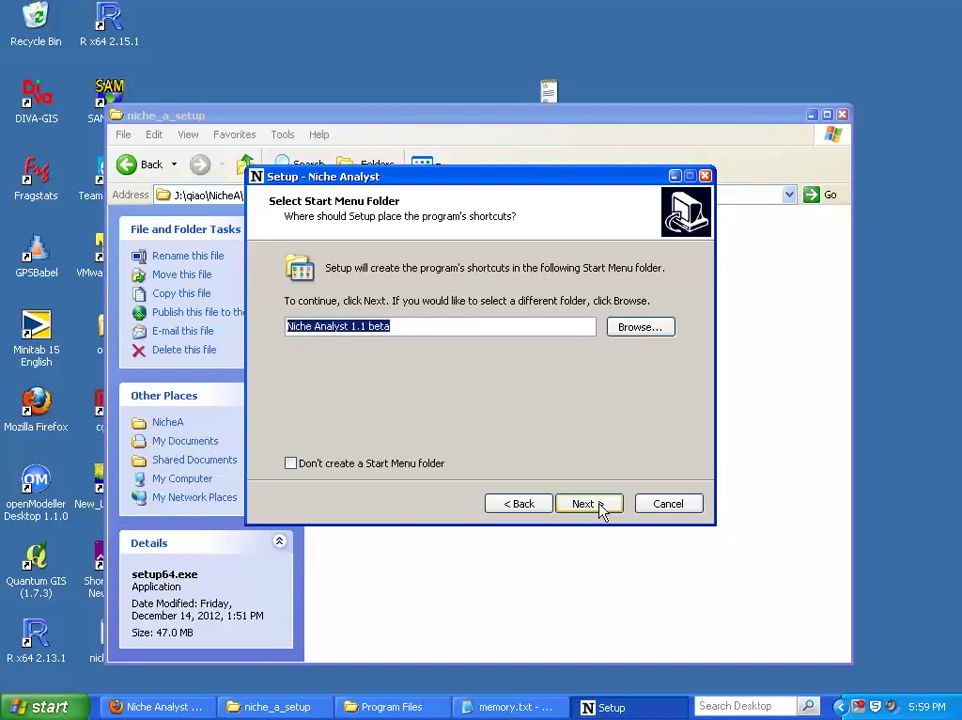
{"action": "left_click", "coordinate": [602, 509]}
{"action": "left_click", "coordinate": [601, 508]}
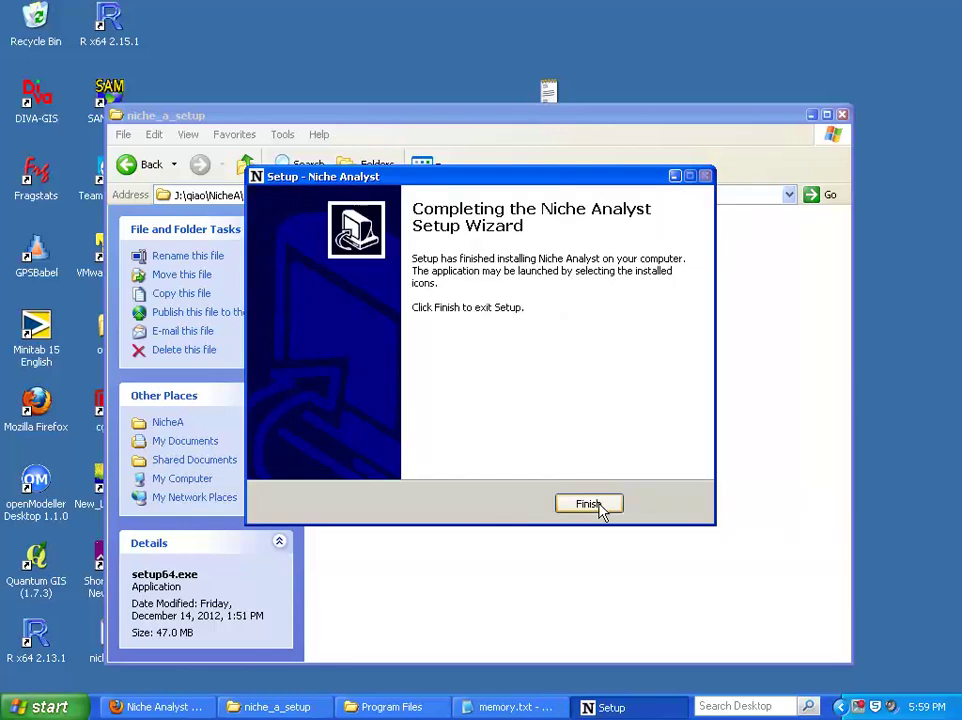
{"action": "left_click", "coordinate": [590, 505]}
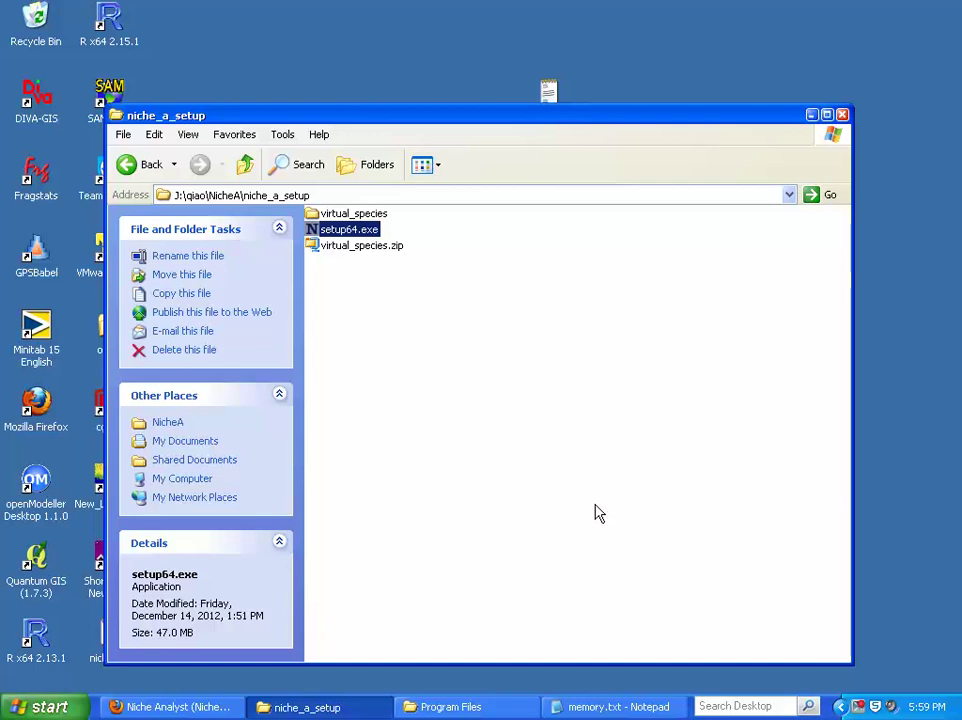
- Run the Java 3D Test installed with Niche Analyst 1.1 beta
{"action": "left_click", "coordinate": [33, 710]}
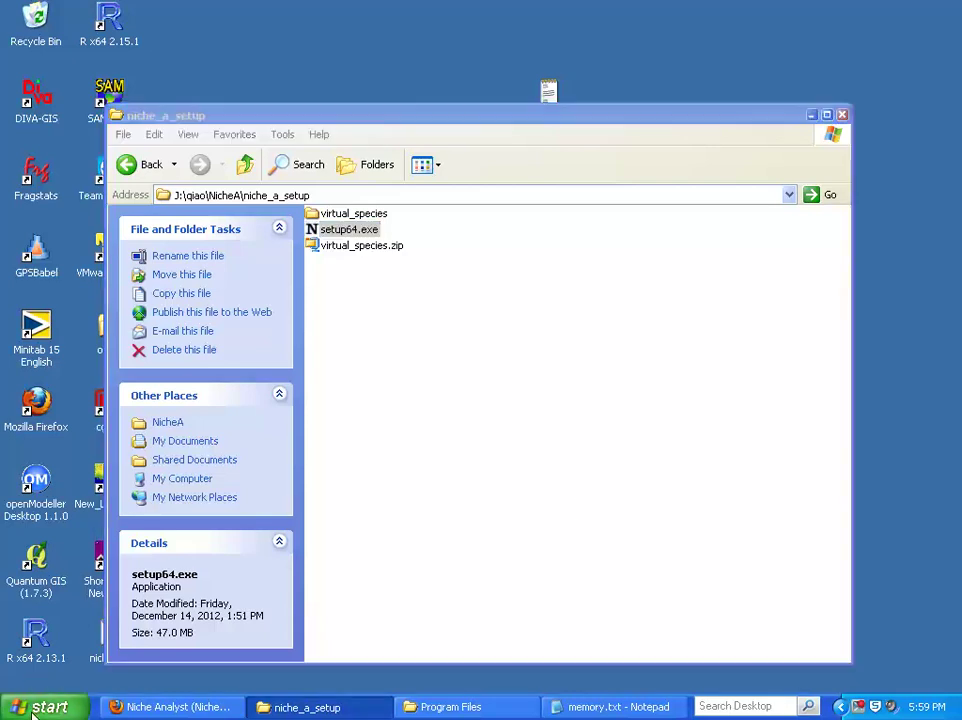
{"action": "mouse_move", "coordinate": [122, 637]}
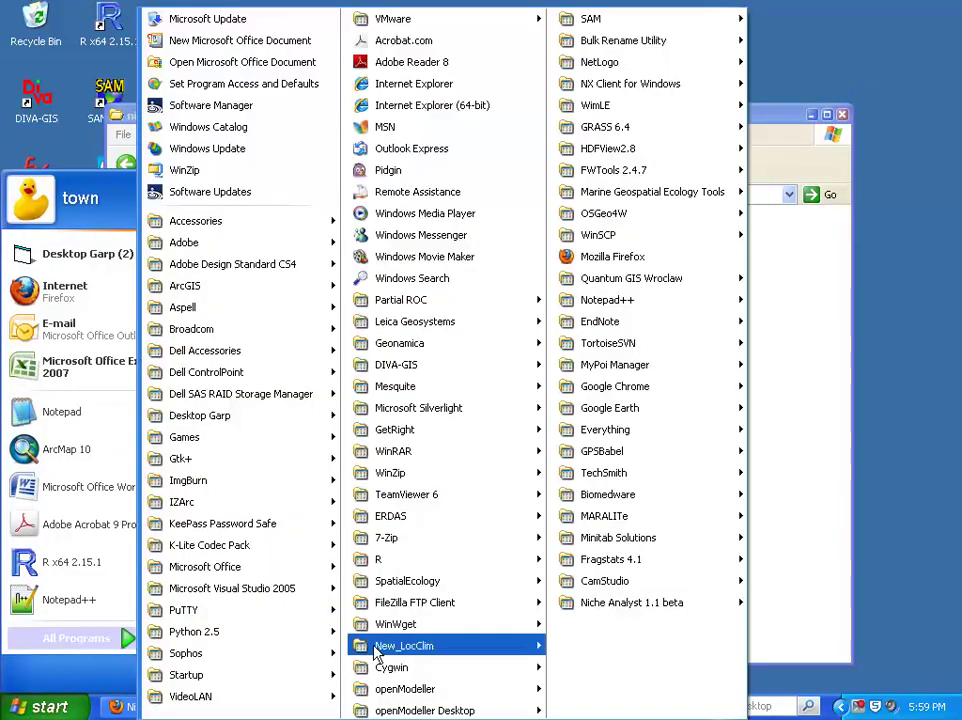
{"action": "mouse_move", "coordinate": [625, 610]}
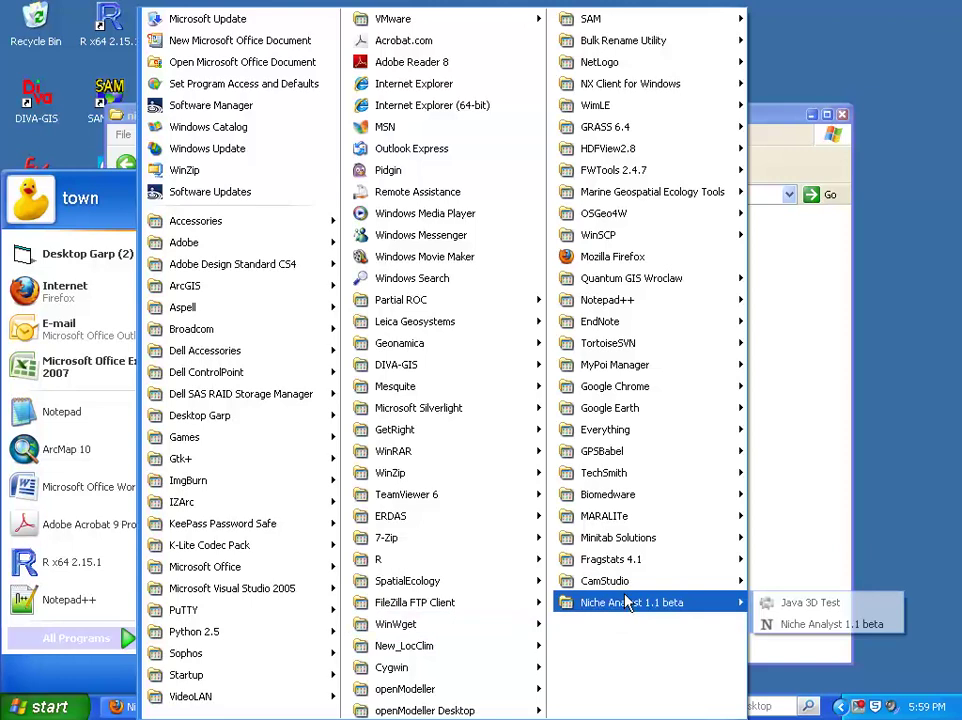
{"action": "left_click", "coordinate": [806, 602]}
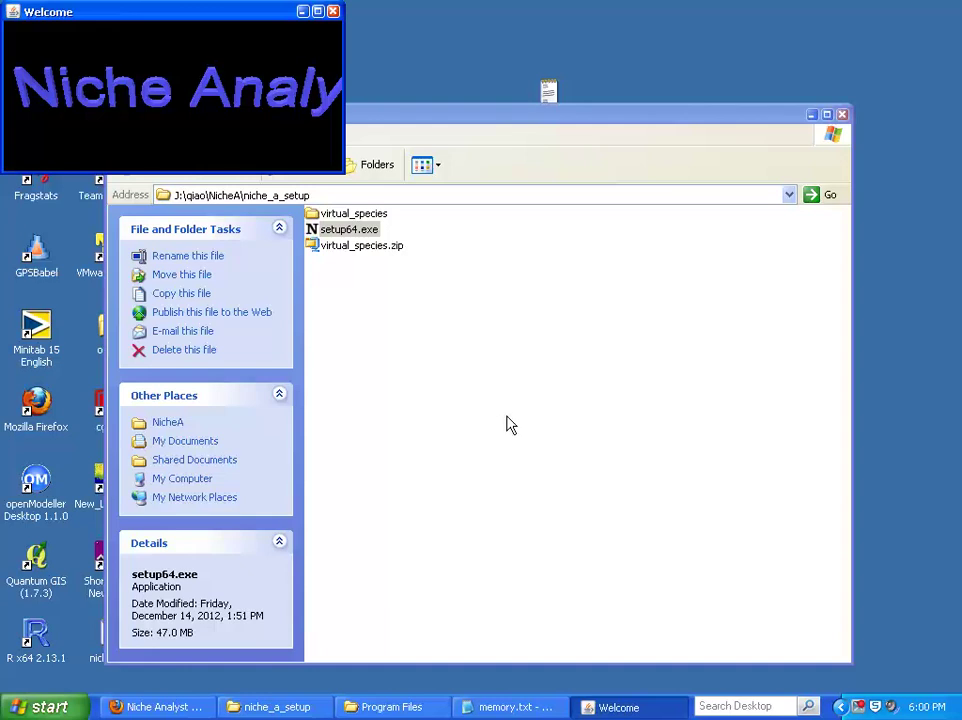
- Run dxdiag to examine the display's Direct3D acceleration status, and close the diagnostic tool and the Java 3D test window
{"action": "left_click", "coordinate": [45, 710]}
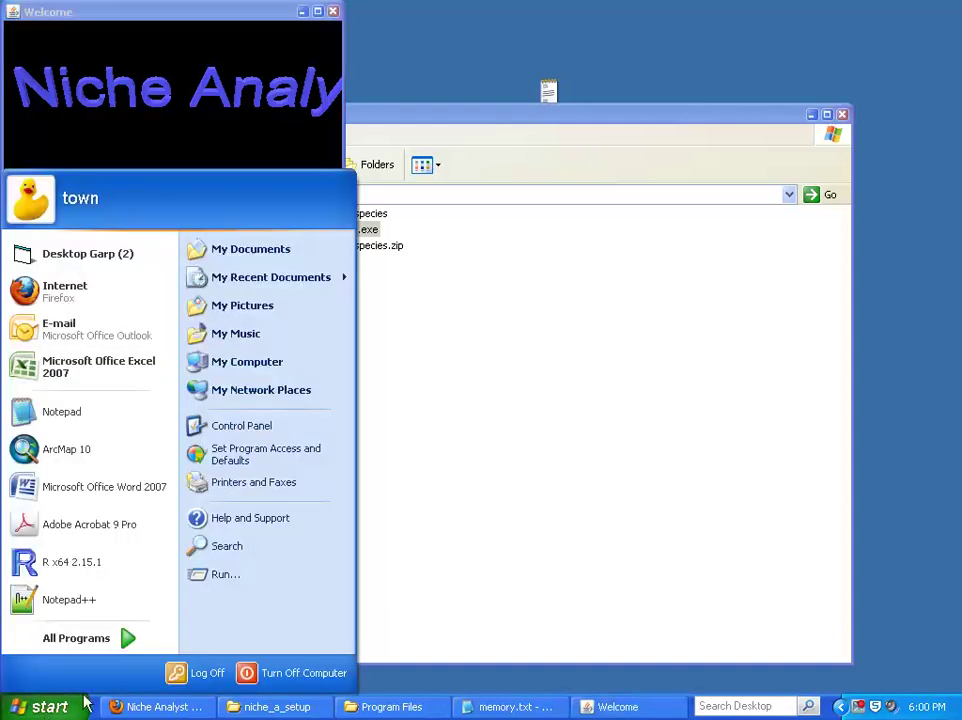
{"action": "left_click", "coordinate": [264, 575]}
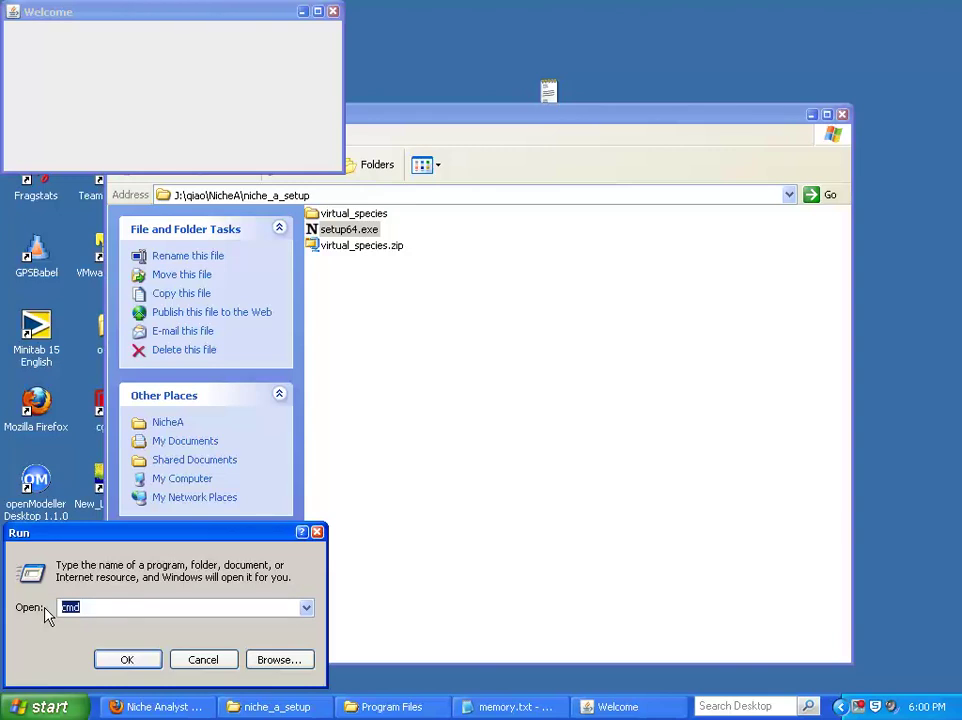
{"action": "type", "text": "dxi"}
{"action": "type", "text": "diag"}
{"action": "key", "text": "Return"}
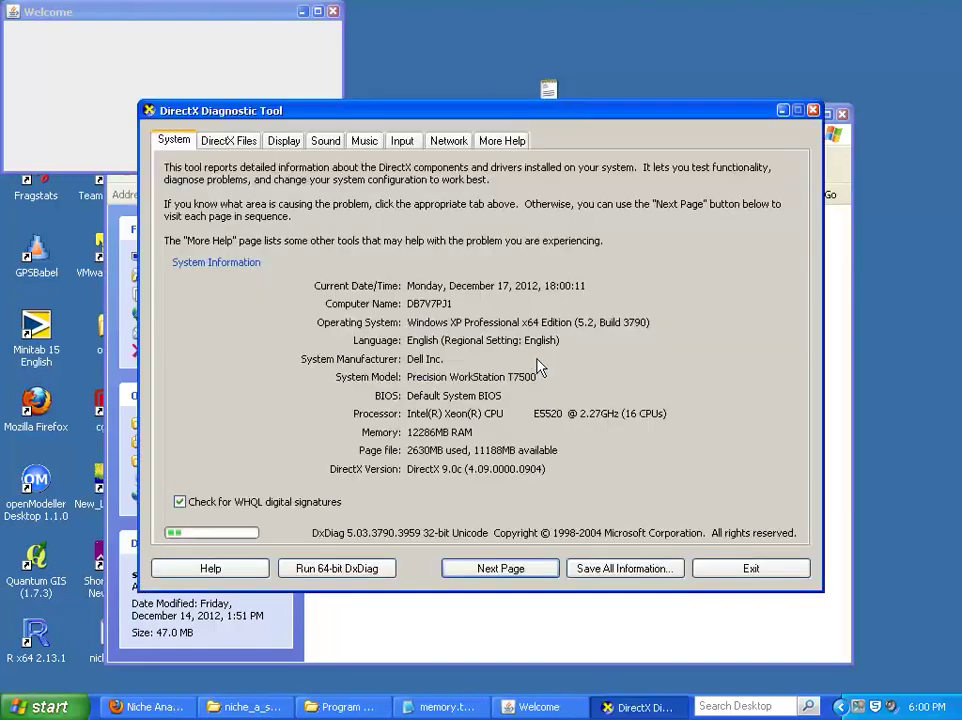
{"action": "left_click", "coordinate": [285, 143]}
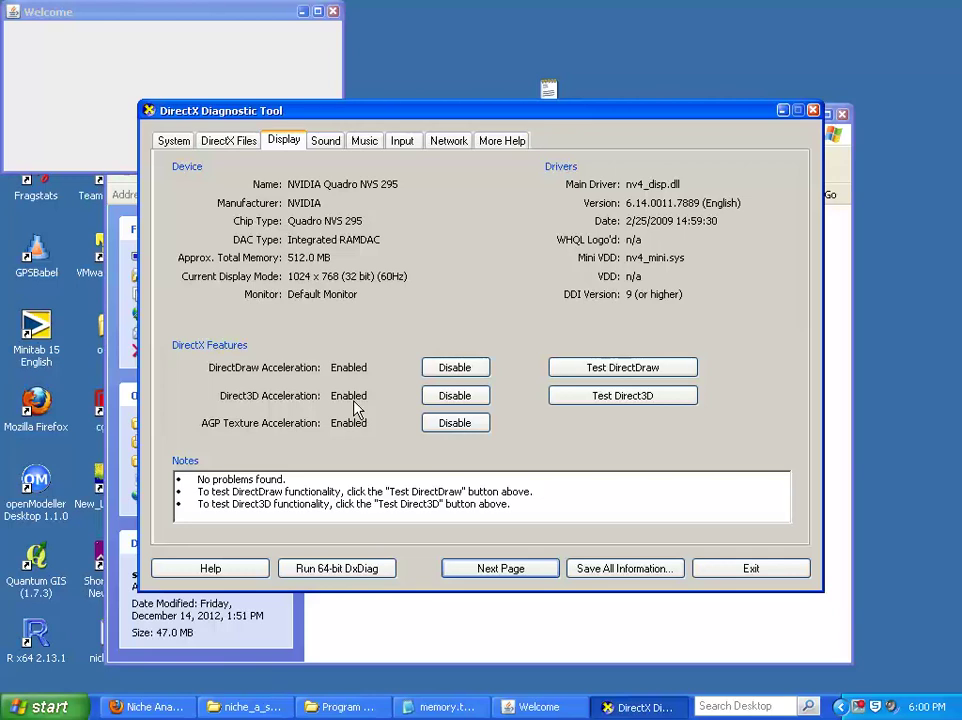
{"action": "left_click", "coordinate": [812, 110]}
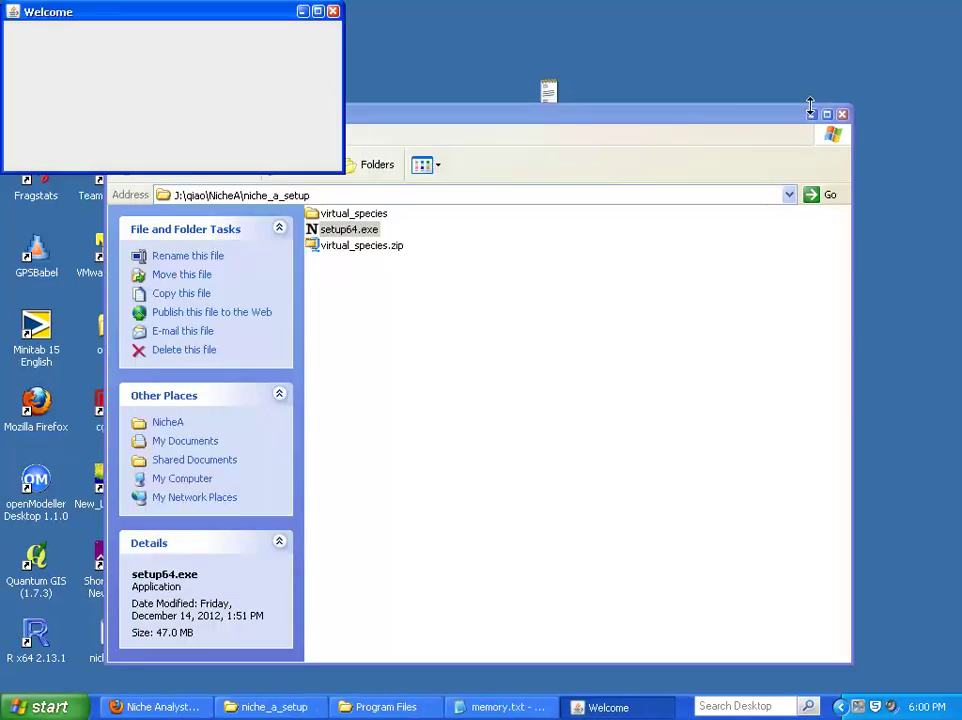
{"action": "left_click", "coordinate": [335, 12]}
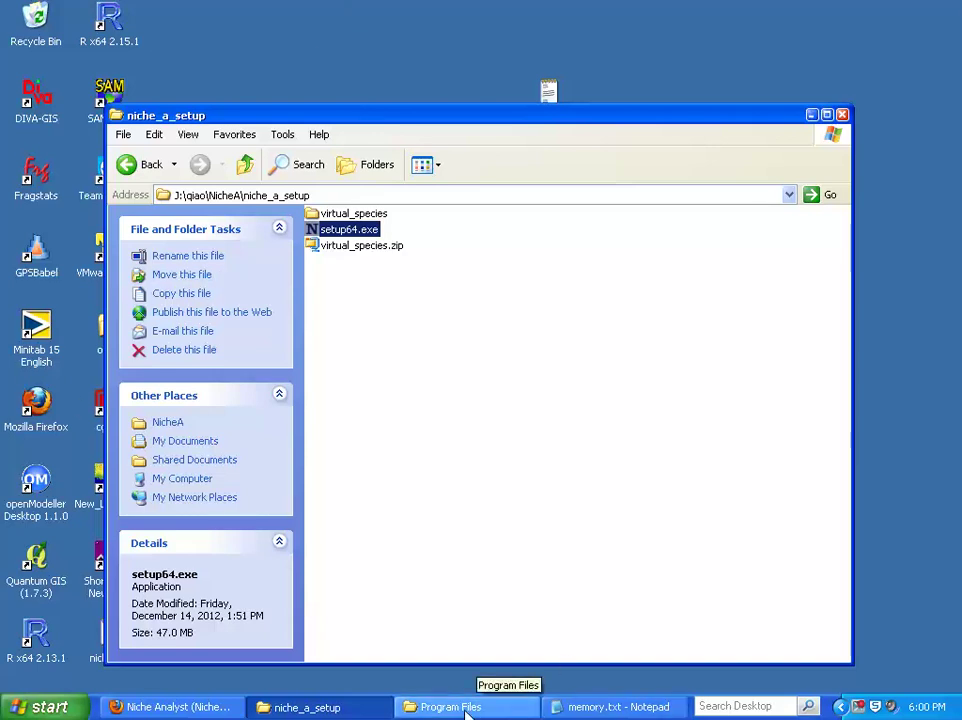
- Minimize the niche_a_setup folder window and launch Niche Analyst 1.1 beta
{"action": "left_click", "coordinate": [350, 709]}
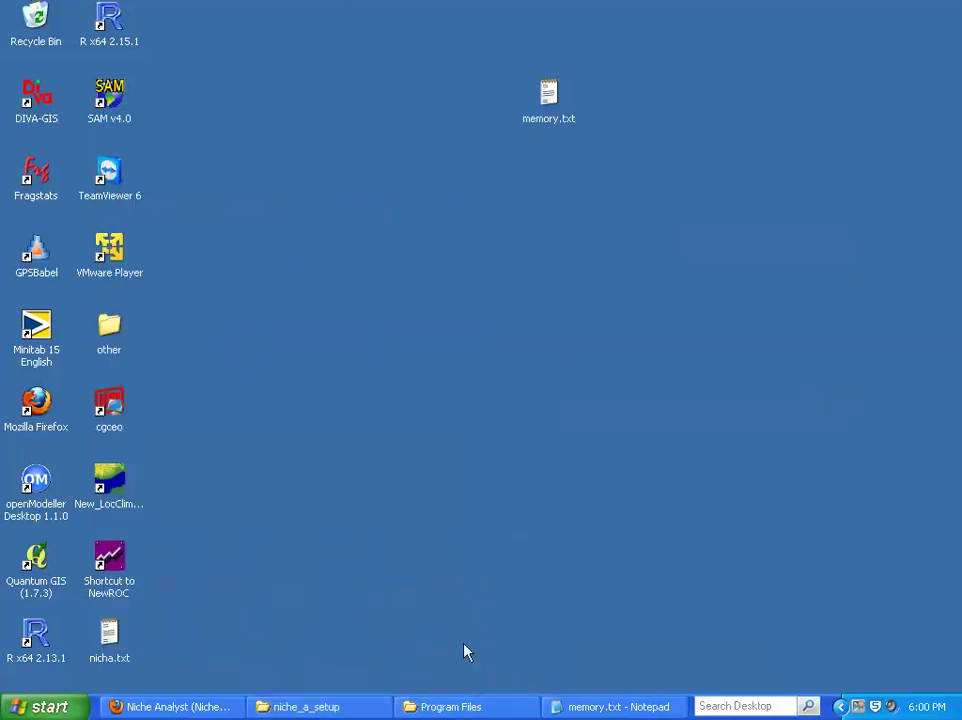
{"action": "left_click", "coordinate": [318, 707]}
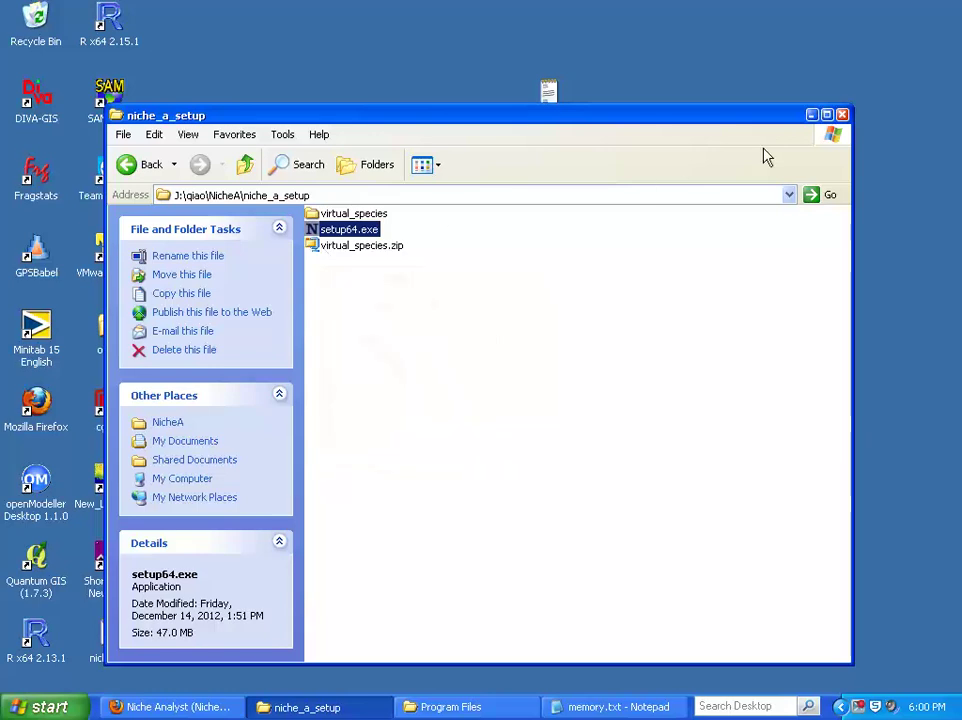
{"action": "left_click", "coordinate": [812, 116]}
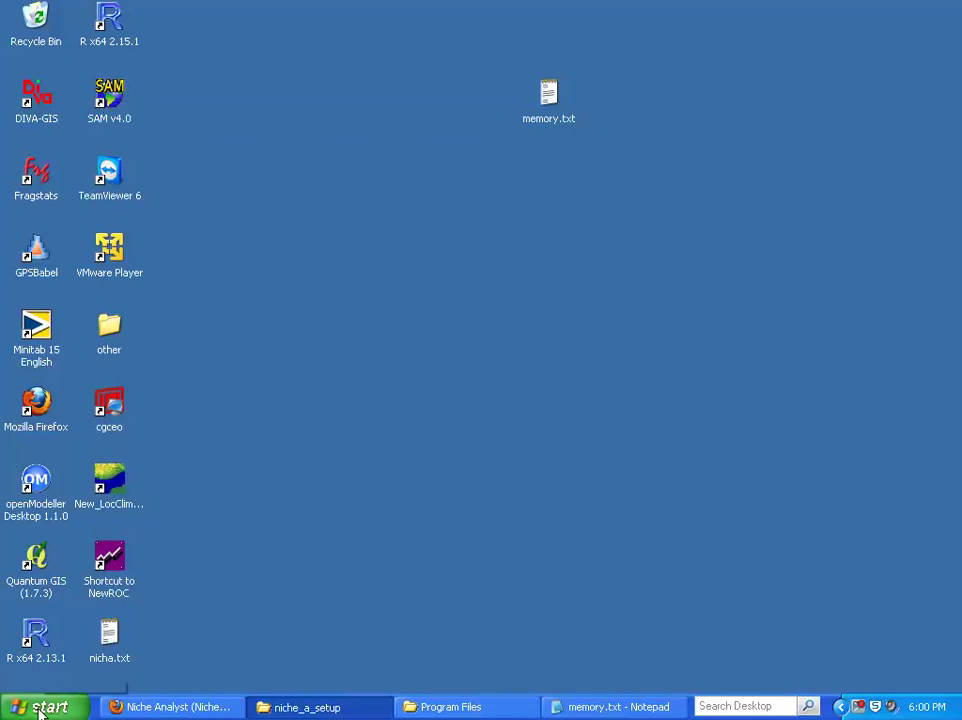
{"action": "left_click", "coordinate": [42, 707]}
{"action": "left_click", "coordinate": [112, 640]}
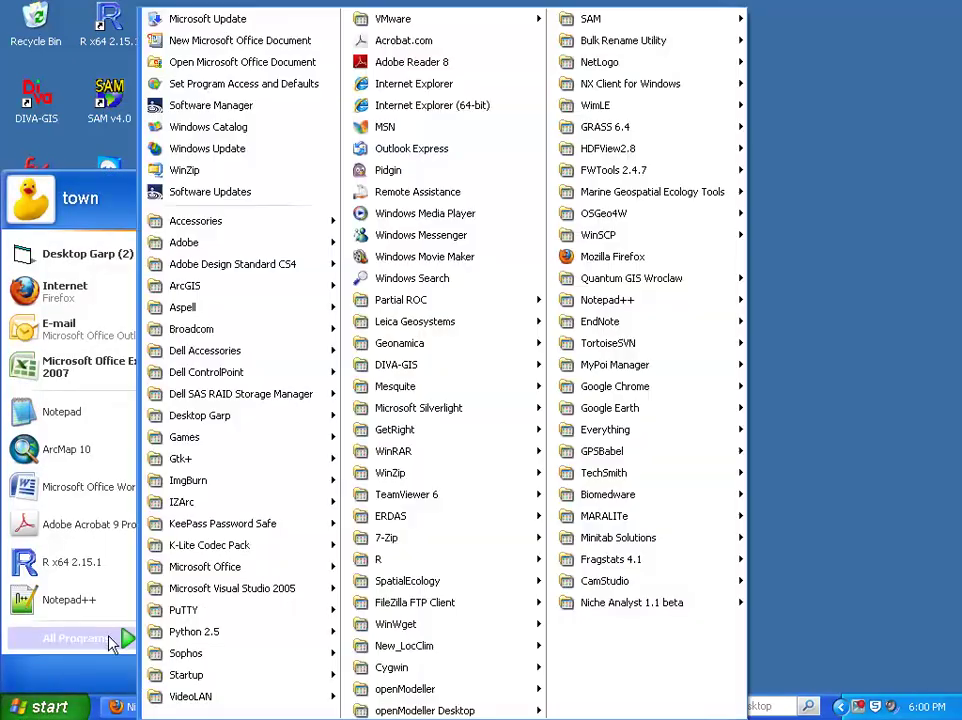
{"action": "mouse_move", "coordinate": [591, 614]}
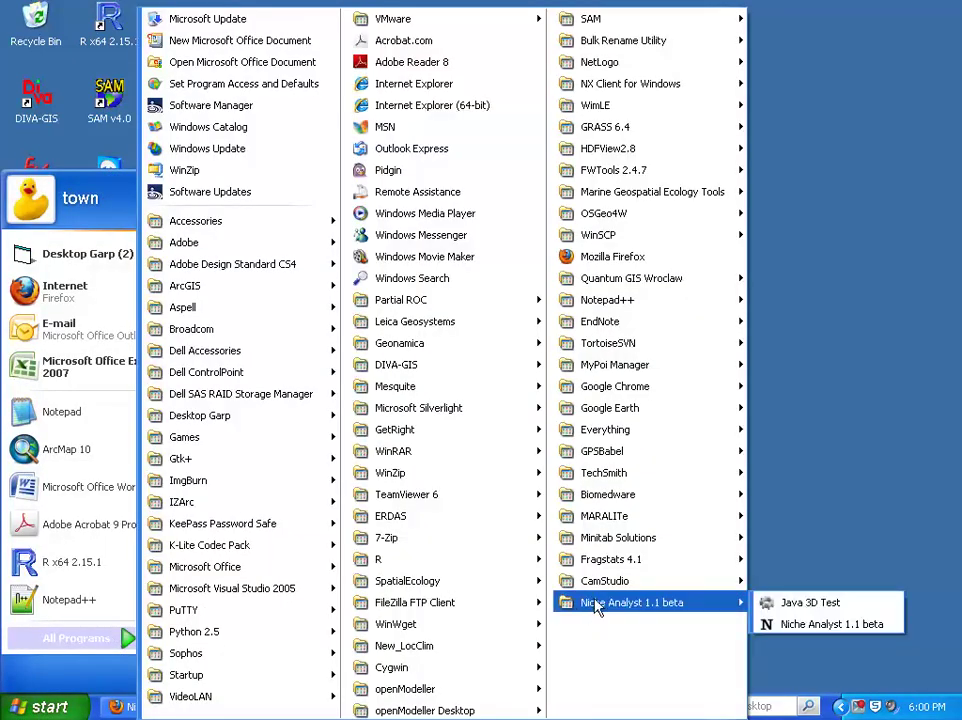
{"action": "left_click", "coordinate": [803, 626]}
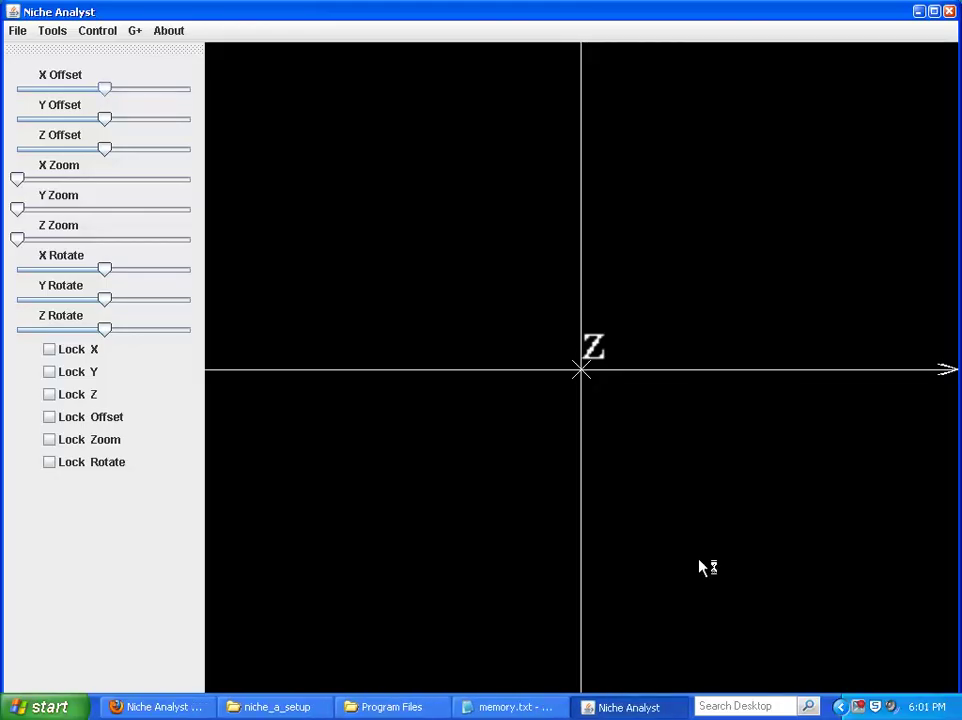
- Run the Troubleshooting test on bio1_clipped.tiff from virtual_species\bioclim_variables, review its report and close it
{"action": "left_click", "coordinate": [170, 33]}
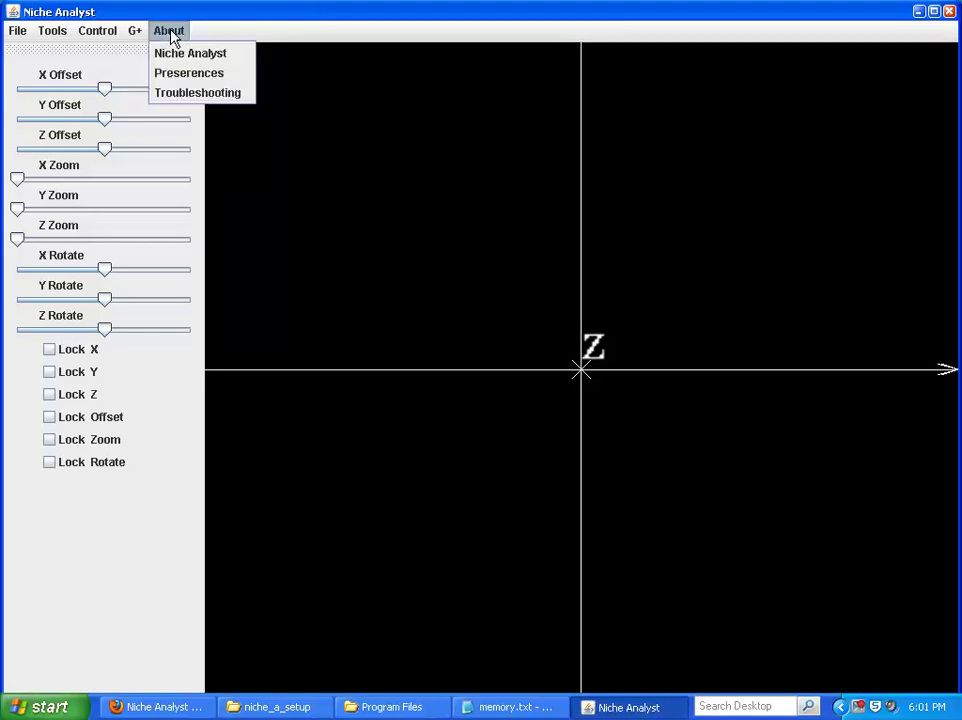
{"action": "left_click", "coordinate": [179, 94]}
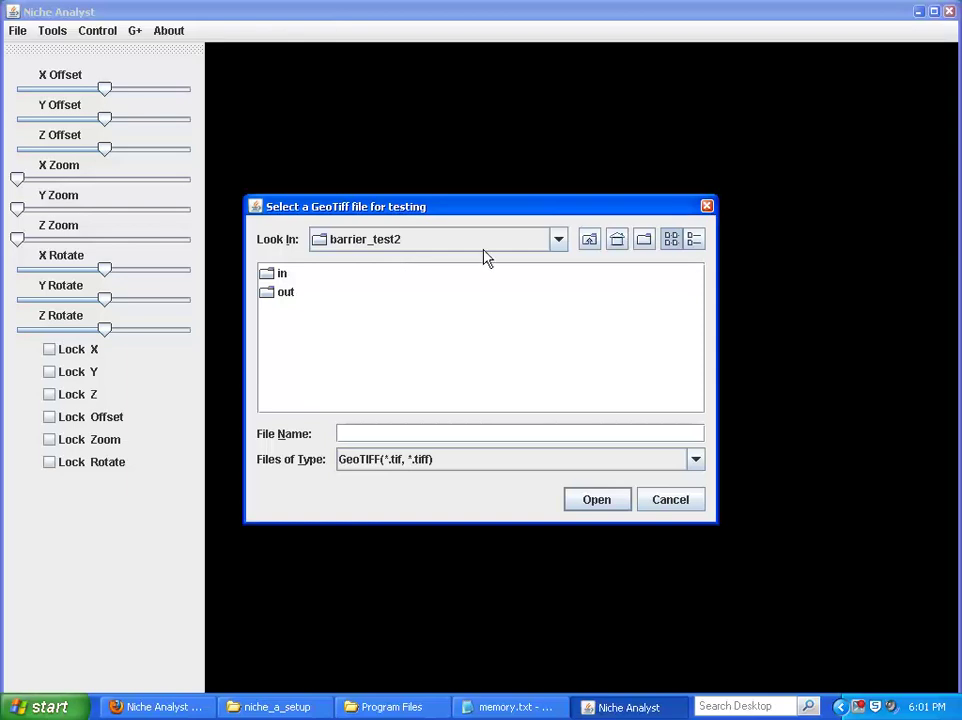
{"action": "left_click", "coordinate": [589, 240]}
{"action": "left_click", "coordinate": [589, 240]}
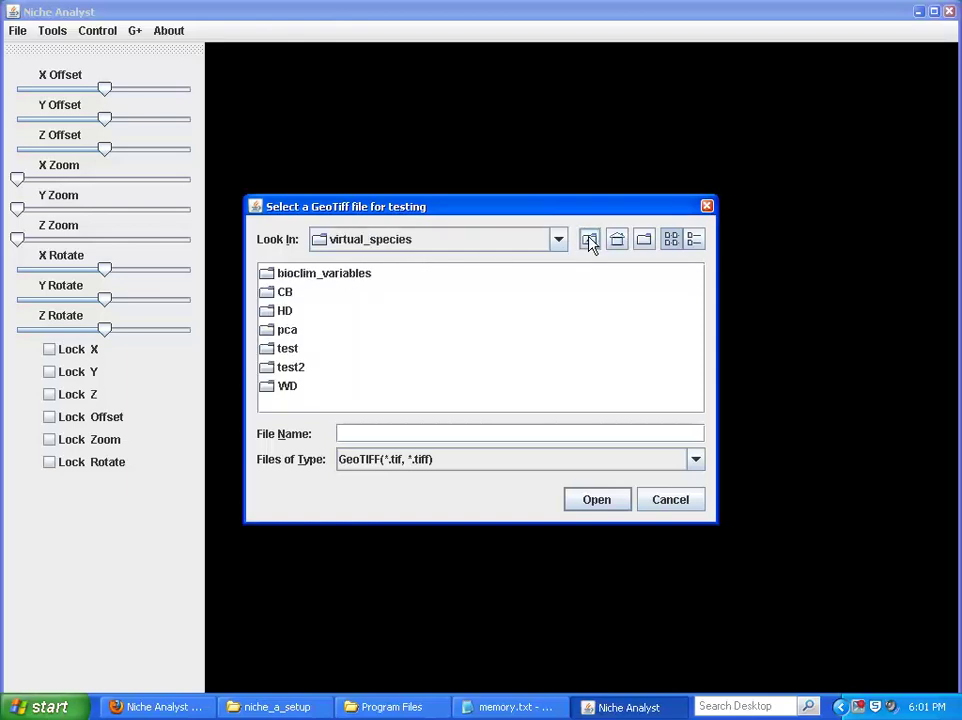
{"action": "double_click", "coordinate": [265, 277]}
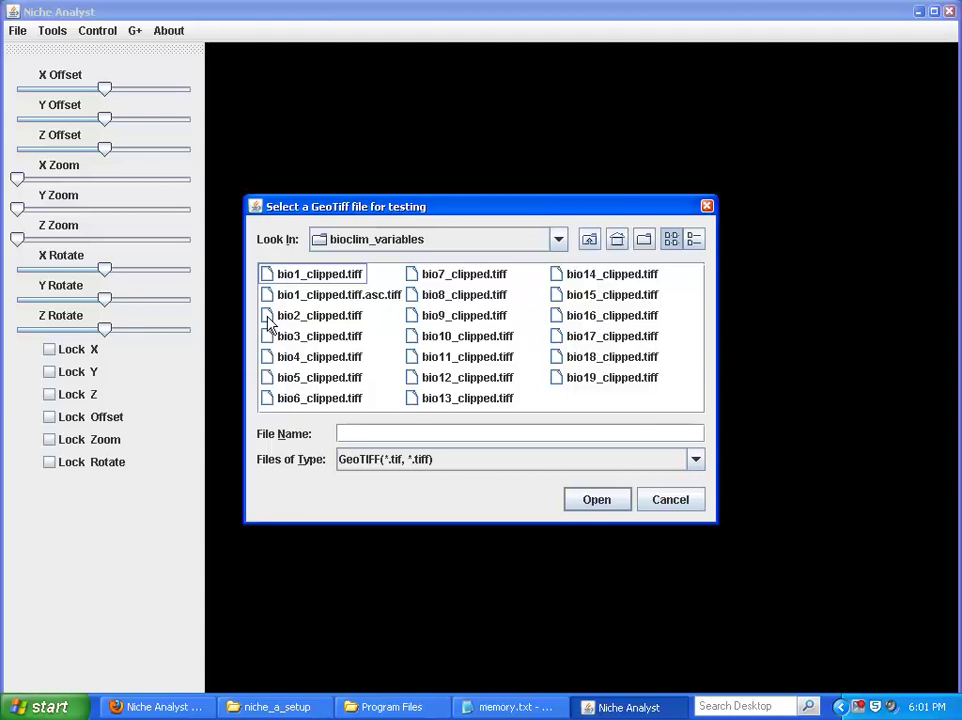
{"action": "left_click", "coordinate": [268, 279]}
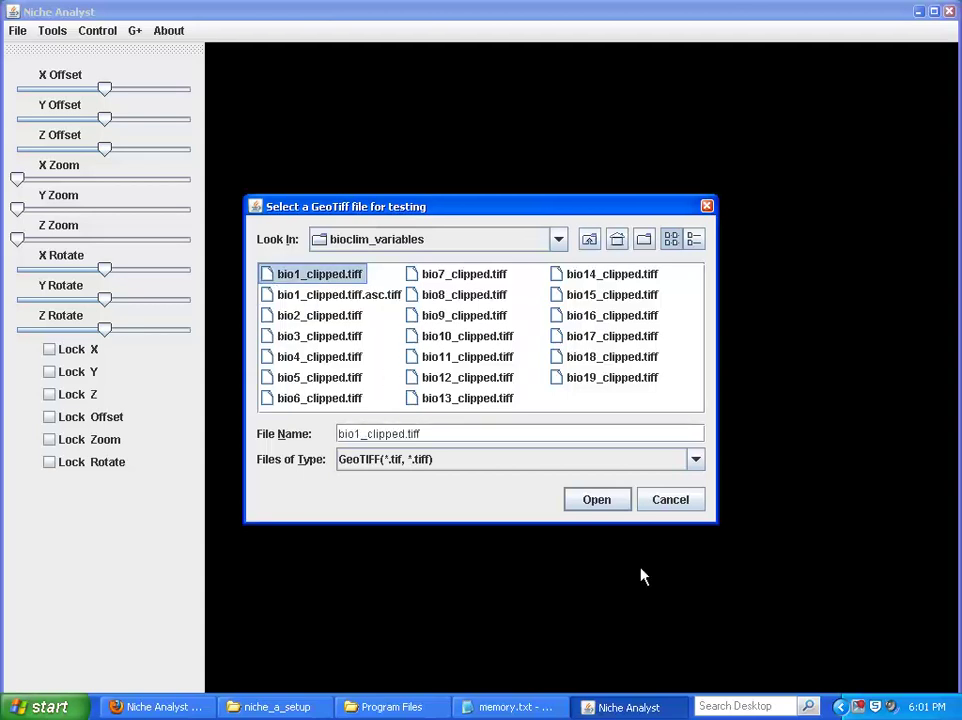
{"action": "left_click", "coordinate": [597, 500]}
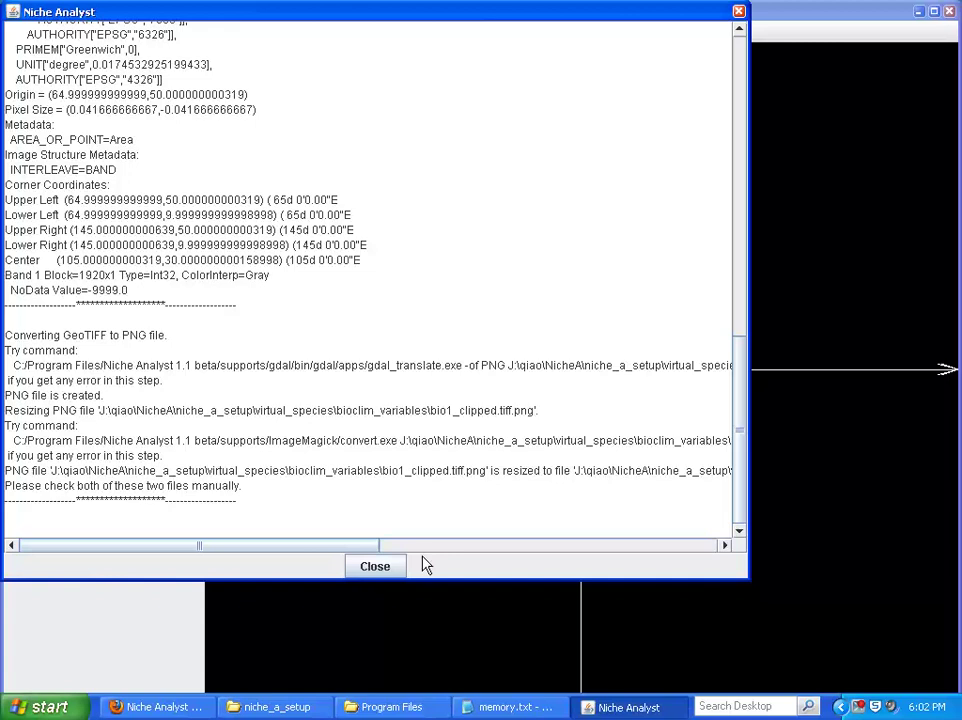
{"action": "left_click_drag", "start_coordinate": [737, 418], "coordinate": [767, 430]}
{"action": "left_click", "coordinate": [376, 566]}
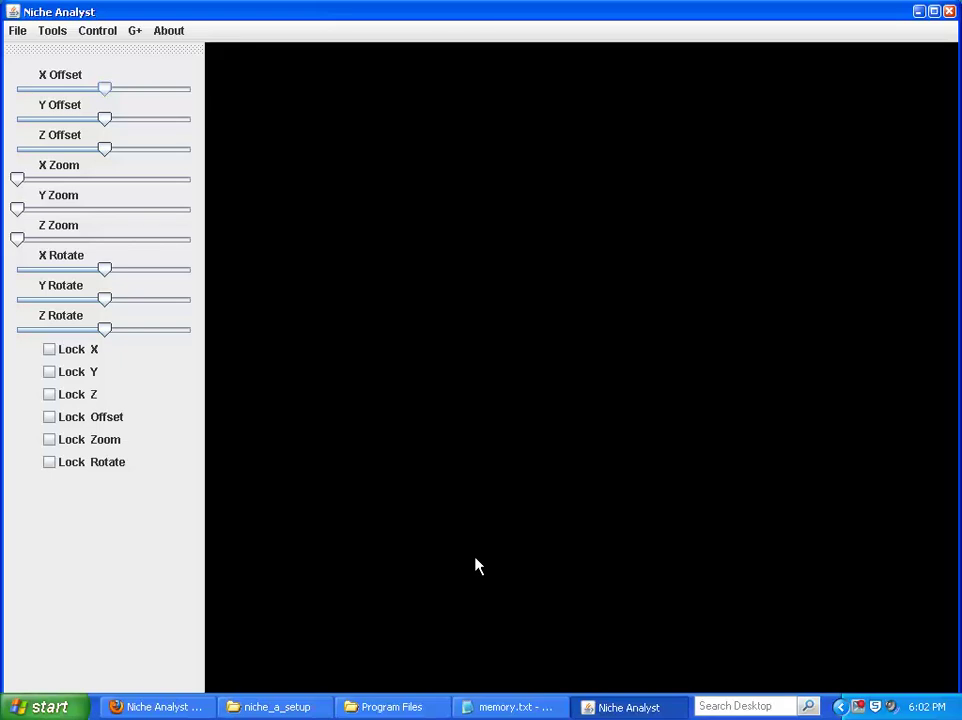
{"action": "left_click", "coordinate": [58, 33]}
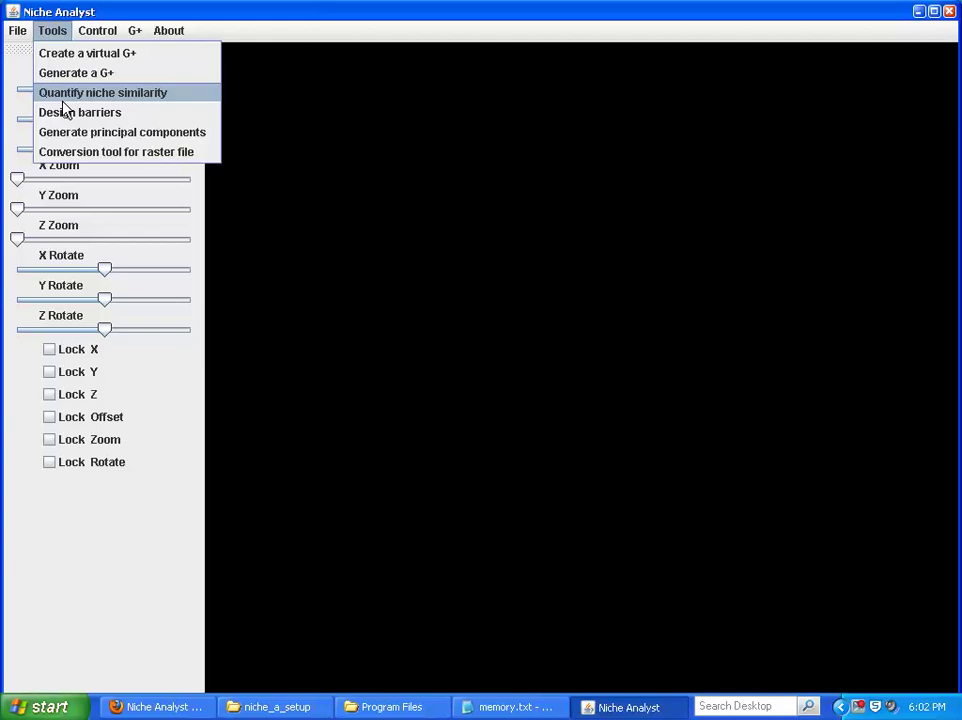
{"action": "left_click", "coordinate": [305, 18]}
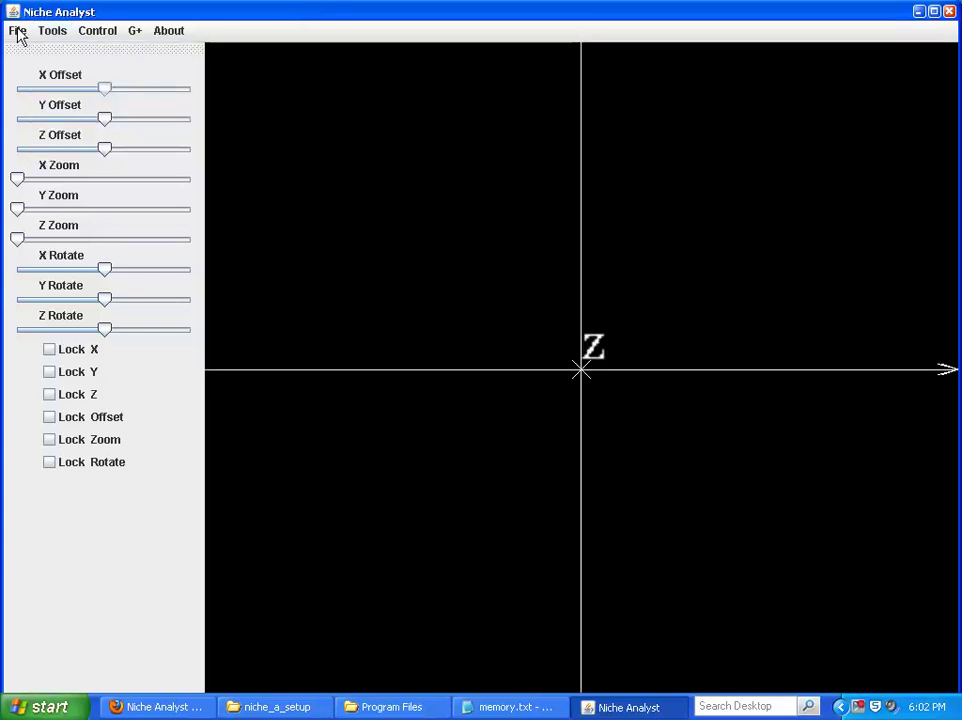
- Start drawing a background cloud from three environmental layers and browse to the pca folder for the X axis variable
{"action": "left_click", "coordinate": [17, 33]}
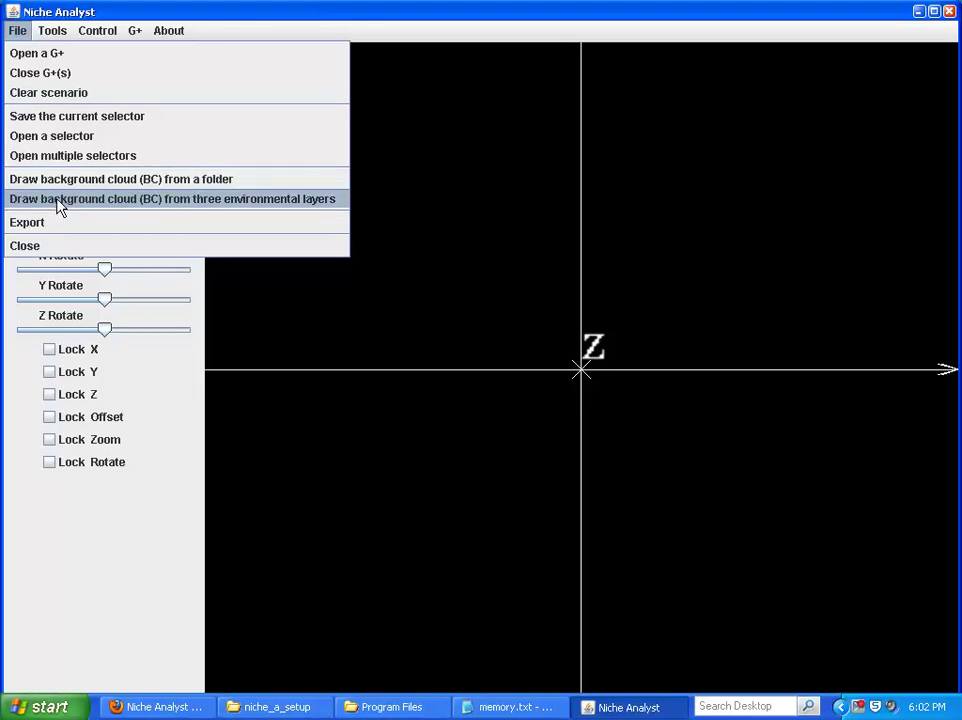
{"action": "left_click", "coordinate": [60, 203]}
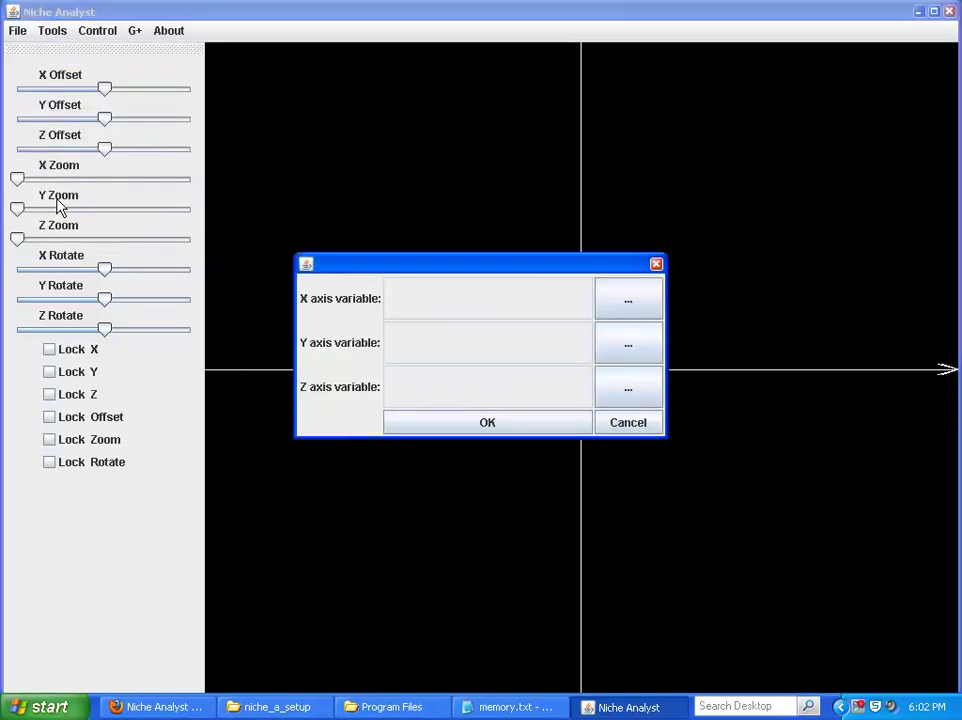
{"action": "left_click", "coordinate": [629, 307]}
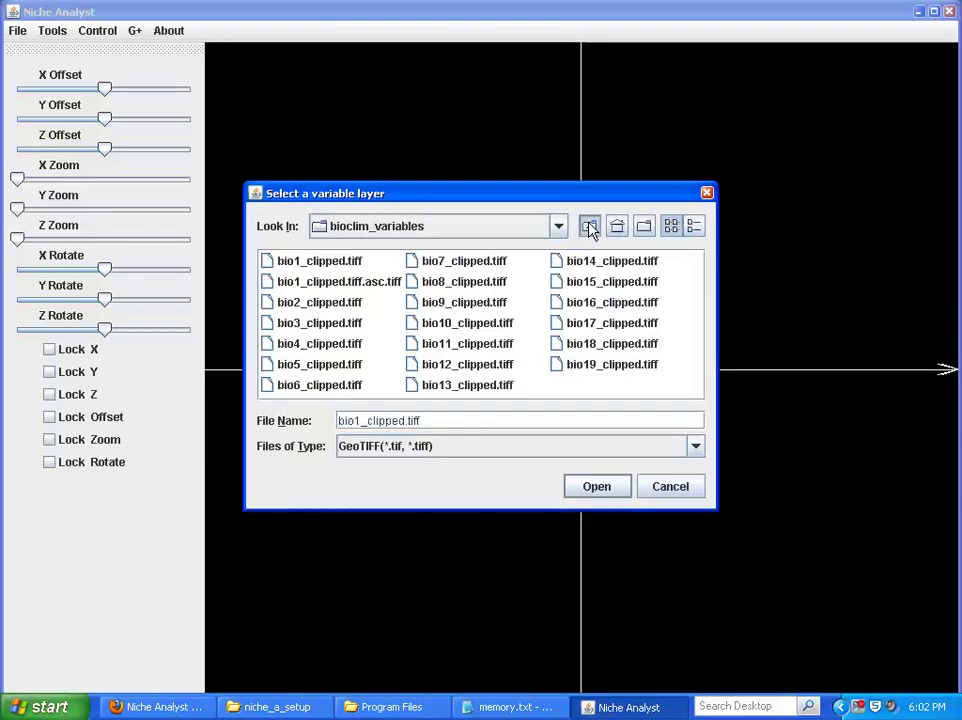
{"action": "left_click", "coordinate": [589, 228]}
{"action": "left_click", "coordinate": [268, 318]}
{"action": "double_click", "coordinate": [268, 318]}
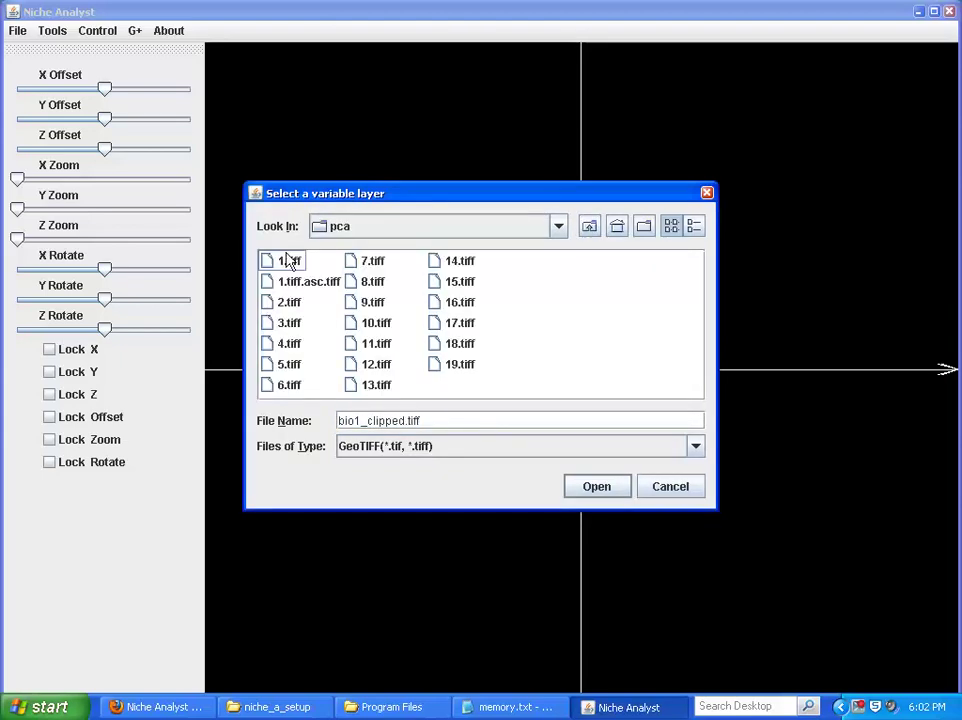